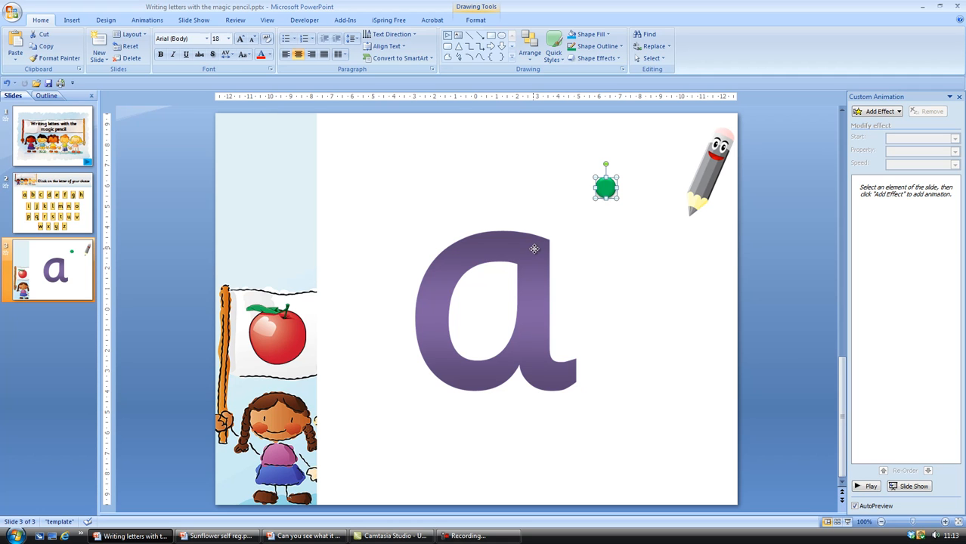
Place the green dot on the letter a's upper-right starting point and move the pencil so its tip rests on the dot.
{"action": "left_click_drag", "start_coordinate": [534, 251], "coordinate": [535, 251]}
{"action": "left_click", "coordinate": [626, 254]}
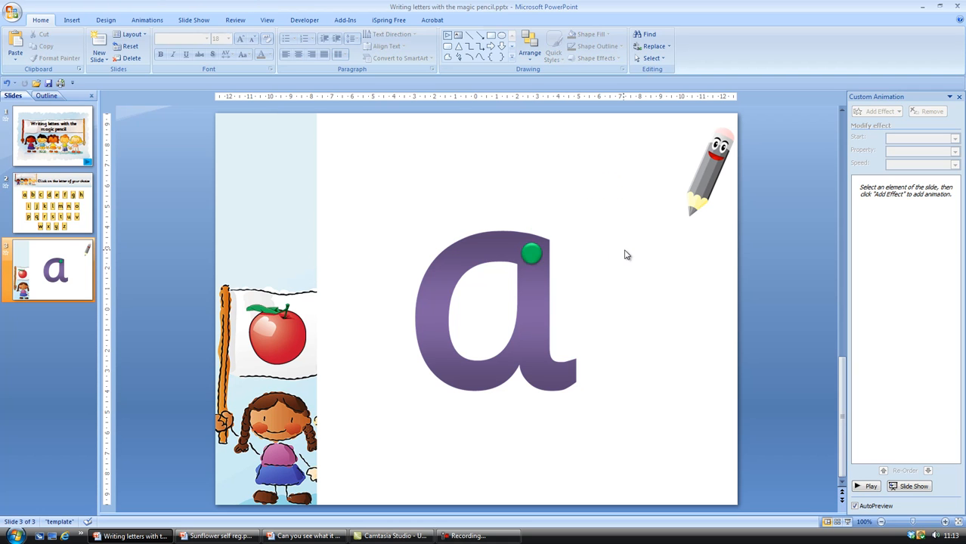
{"action": "mouse_move", "coordinate": [711, 189]}
{"action": "left_mouse_down"}
{"action": "mouse_move", "coordinate": [602, 160]}
{"action": "mouse_move", "coordinate": [651, 223]}
{"action": "left_mouse_up"}
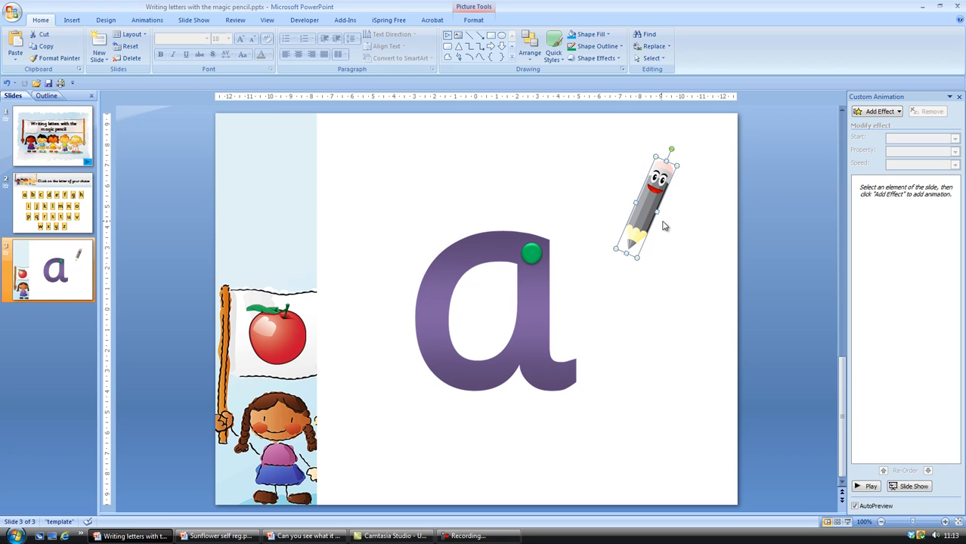
{"action": "left_click_drag", "start_coordinate": [654, 223], "coordinate": [617, 211]}
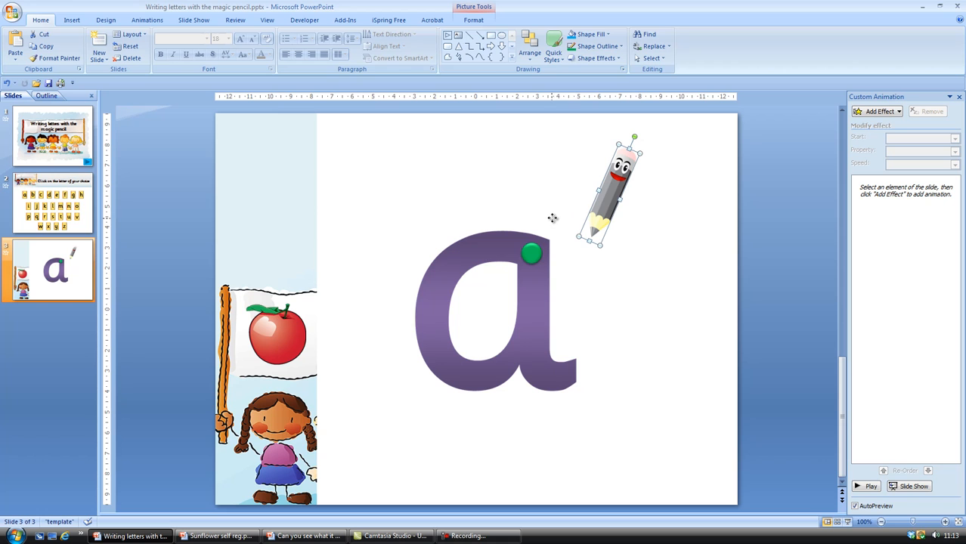
{"action": "left_click_drag", "start_coordinate": [611, 200], "coordinate": [553, 217]}
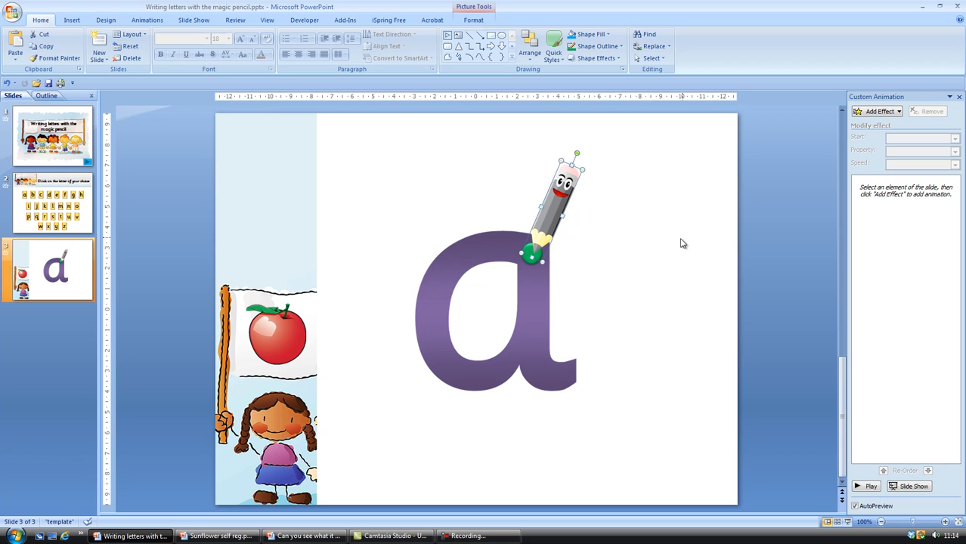
{"action": "left_click", "coordinate": [877, 112]}
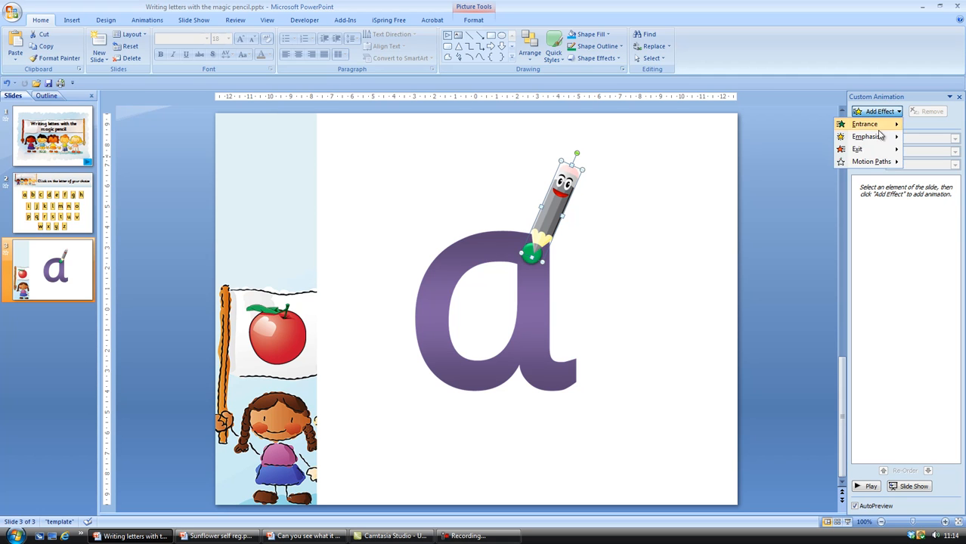
{"action": "mouse_move", "coordinate": [883, 166]}
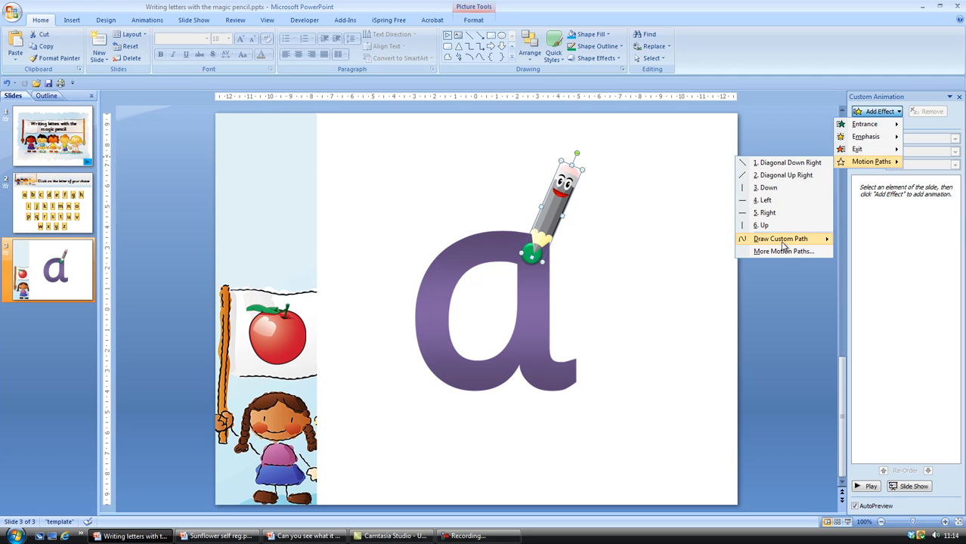
{"action": "mouse_move", "coordinate": [782, 244]}
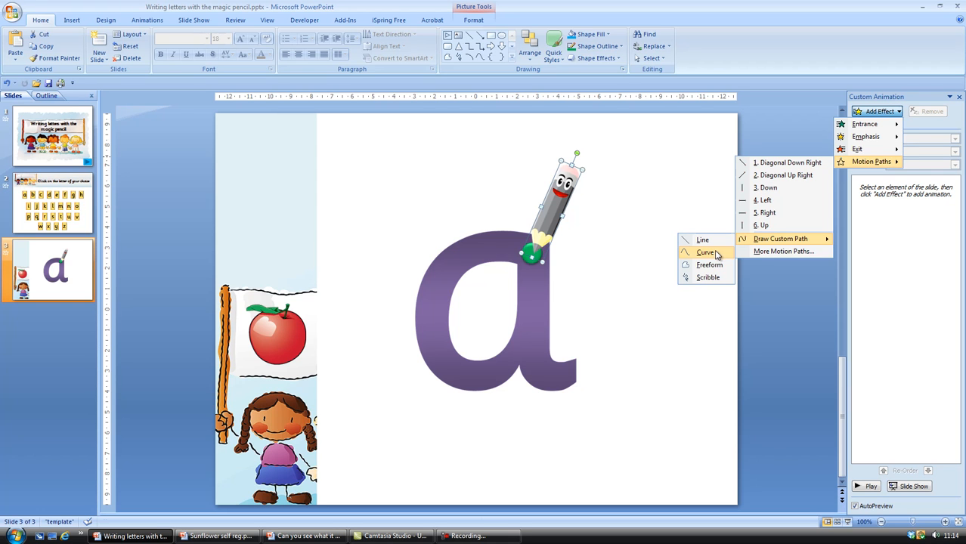
{"action": "left_click", "coordinate": [706, 252]}
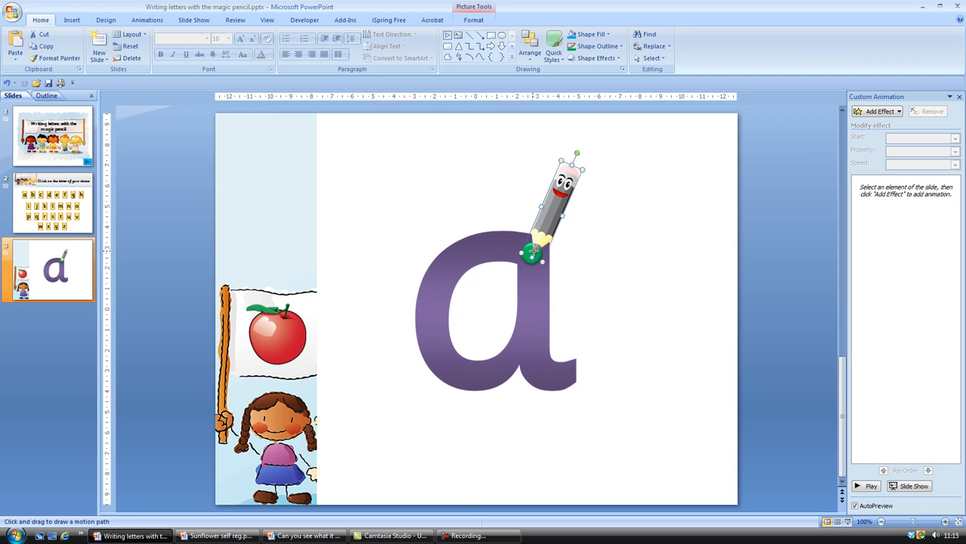
{"action": "mouse_move", "coordinate": [532, 251]}
{"action": "left_mouse_down"}
{"action": "mouse_move", "coordinate": [495, 243]}
{"action": "mouse_move", "coordinate": [463, 250]}
{"action": "mouse_move", "coordinate": [422, 311]}
{"action": "mouse_move", "coordinate": [454, 370]}
{"action": "mouse_move", "coordinate": [501, 367]}
{"action": "mouse_move", "coordinate": [528, 327]}
{"action": "mouse_move", "coordinate": [533, 260]}
{"action": "mouse_move", "coordinate": [533, 321]}
{"action": "left_mouse_up"}
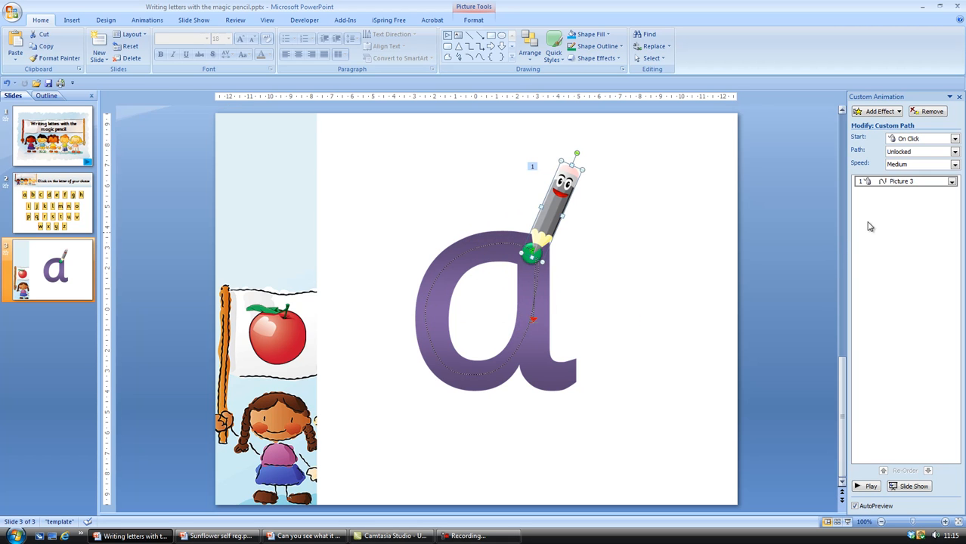
{"action": "right_click", "coordinate": [882, 181]}
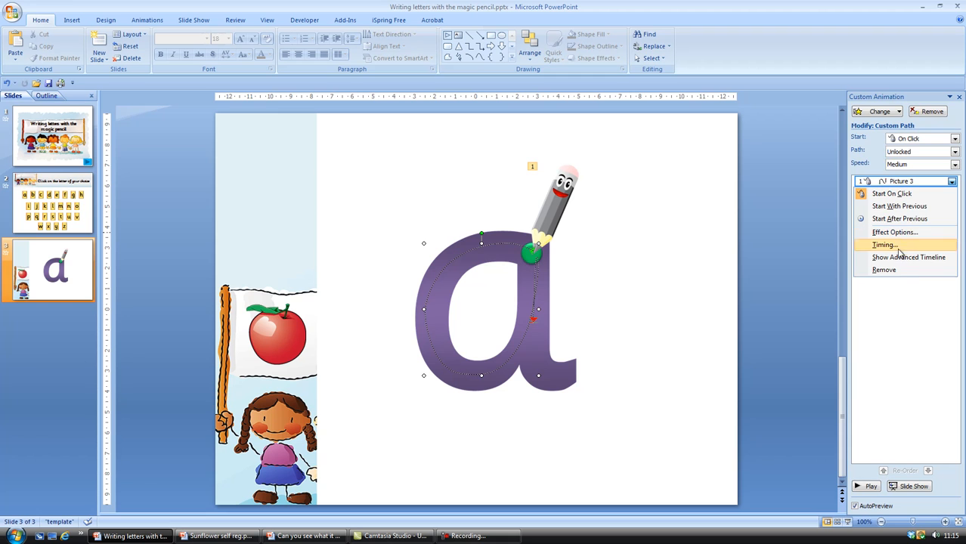
{"action": "left_click", "coordinate": [884, 270]}
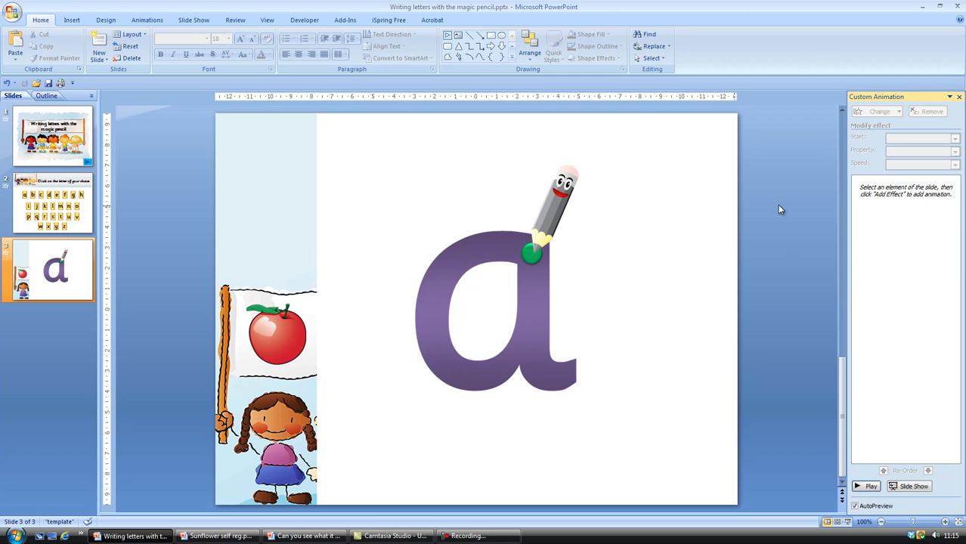
{"action": "left_click", "coordinate": [550, 232]}
{"action": "left_click", "coordinate": [879, 111]}
{"action": "mouse_move", "coordinate": [856, 125]}
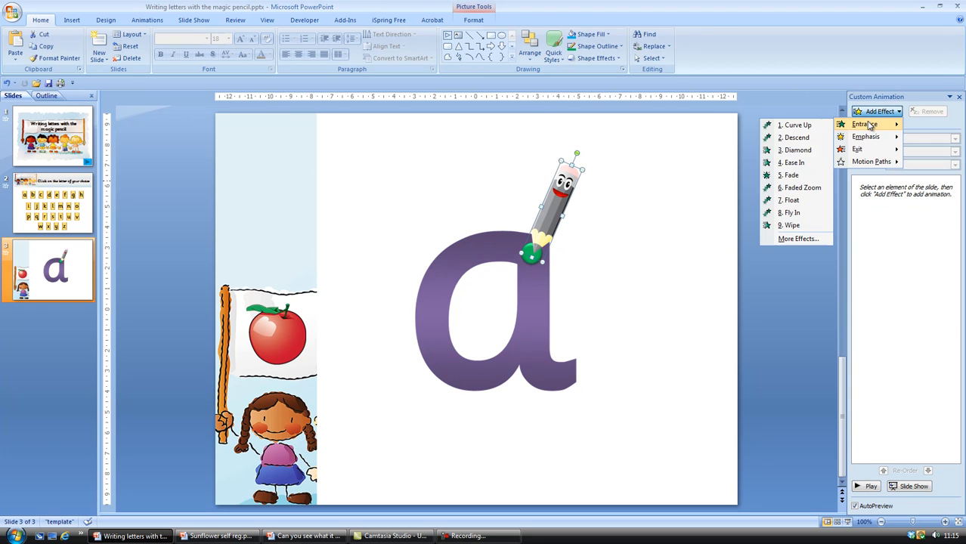
{"action": "mouse_move", "coordinate": [855, 165]}
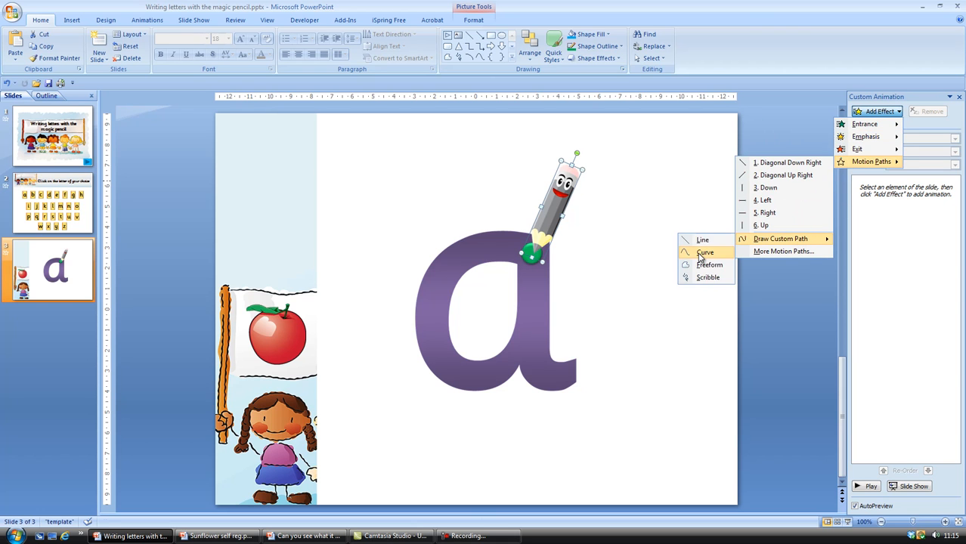
{"action": "left_click", "coordinate": [702, 253]}
{"action": "mouse_move", "coordinate": [530, 242]}
{"action": "left_mouse_down"}
{"action": "mouse_move", "coordinate": [445, 258]}
{"action": "mouse_move", "coordinate": [426, 303]}
{"action": "mouse_move", "coordinate": [439, 365]}
{"action": "mouse_move", "coordinate": [485, 375]}
{"action": "mouse_move", "coordinate": [505, 366]}
{"action": "mouse_move", "coordinate": [529, 328]}
{"action": "mouse_move", "coordinate": [533, 258]}
{"action": "left_mouse_up"}
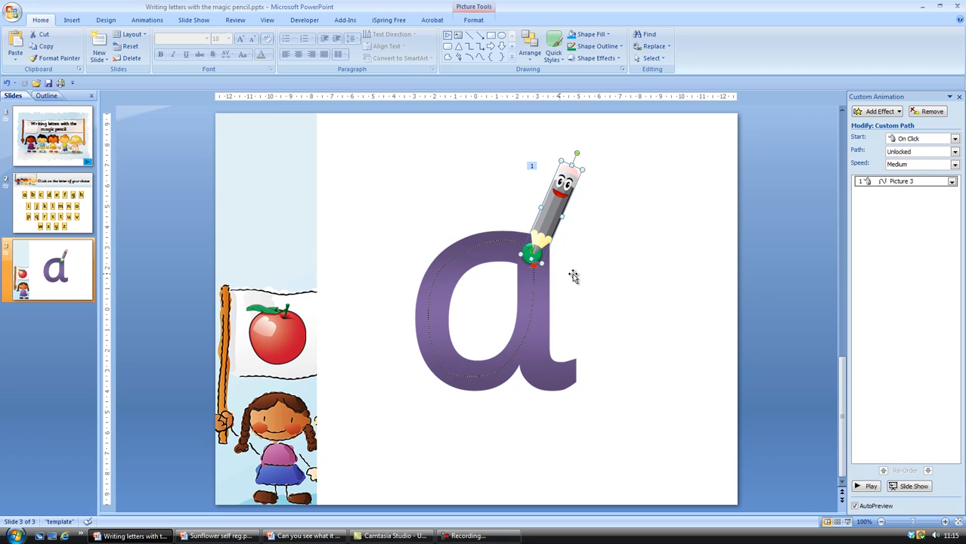
{"action": "left_click", "coordinate": [901, 183]}
{"action": "left_click", "coordinate": [952, 181]}
{"action": "left_click", "coordinate": [906, 270]}
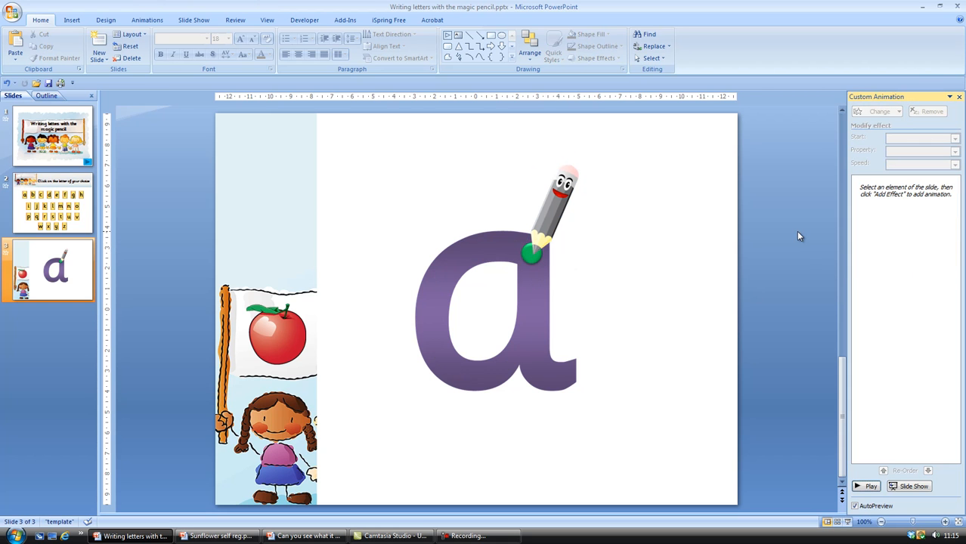
Add a custom Curve motion path to the pencil, tracing the letter a from the green dot around the bowl and down to its tail.
{"action": "left_click", "coordinate": [546, 225]}
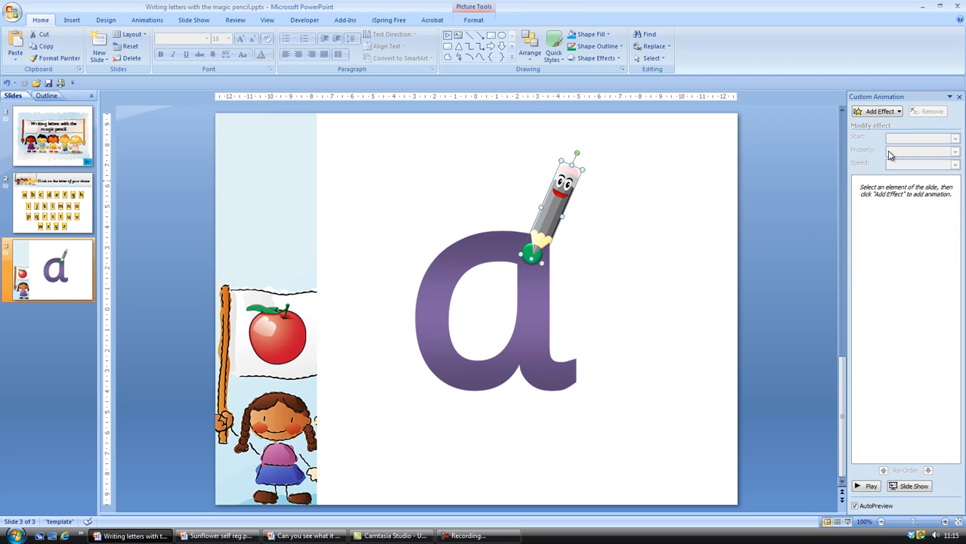
{"action": "left_click", "coordinate": [877, 112]}
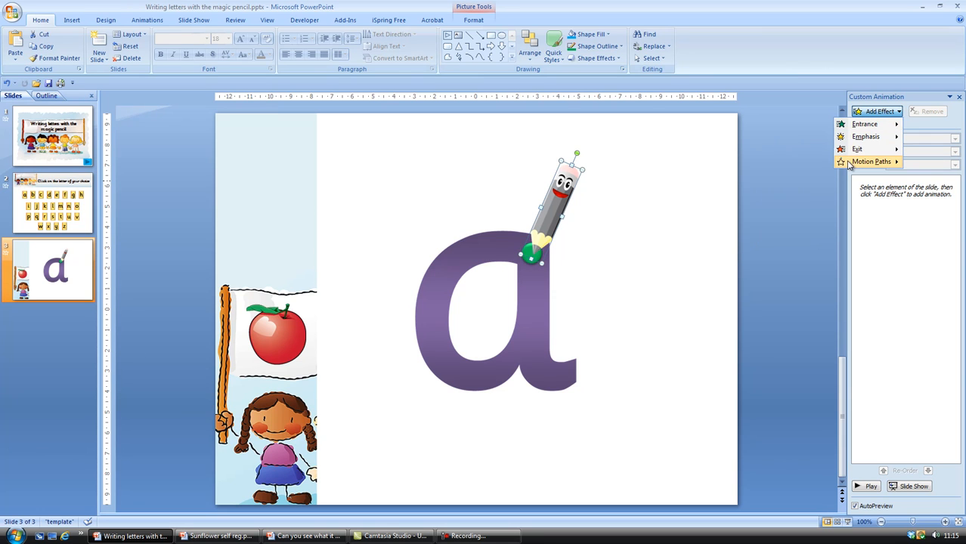
{"action": "mouse_move", "coordinate": [850, 165]}
{"action": "mouse_move", "coordinate": [786, 239]}
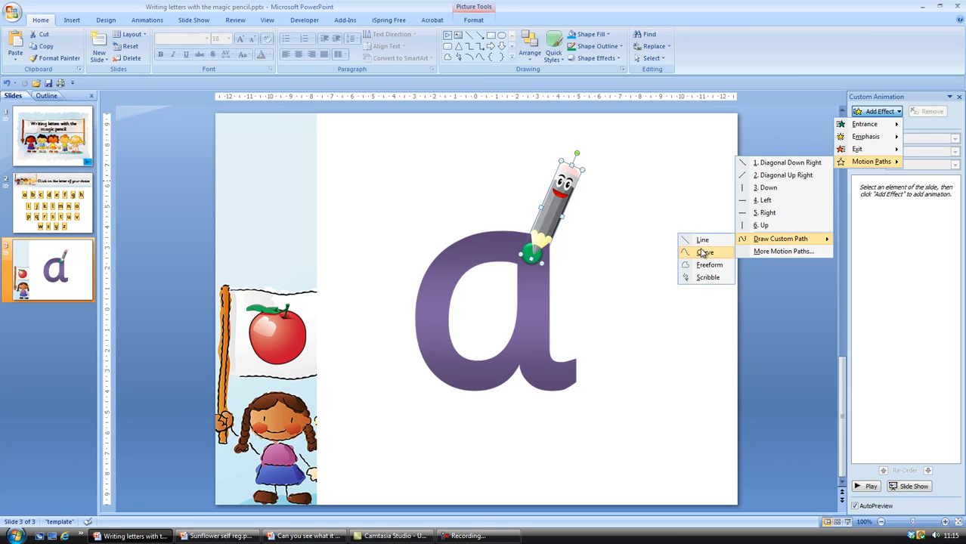
{"action": "left_click", "coordinate": [692, 254]}
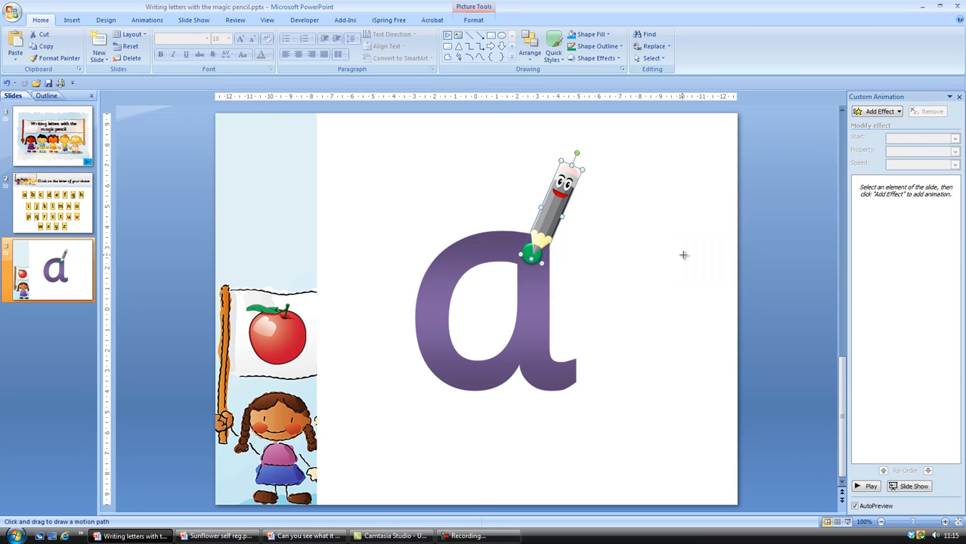
{"action": "left_click", "coordinate": [515, 246]}
{"action": "left_click", "coordinate": [475, 240]}
{"action": "left_click", "coordinate": [442, 265]}
{"action": "left_click", "coordinate": [427, 307]}
{"action": "left_click", "coordinate": [434, 350]}
{"action": "left_click", "coordinate": [462, 375]}
{"action": "left_click", "coordinate": [499, 368]}
{"action": "left_click", "coordinate": [527, 339]}
{"action": "left_click", "coordinate": [535, 266]}
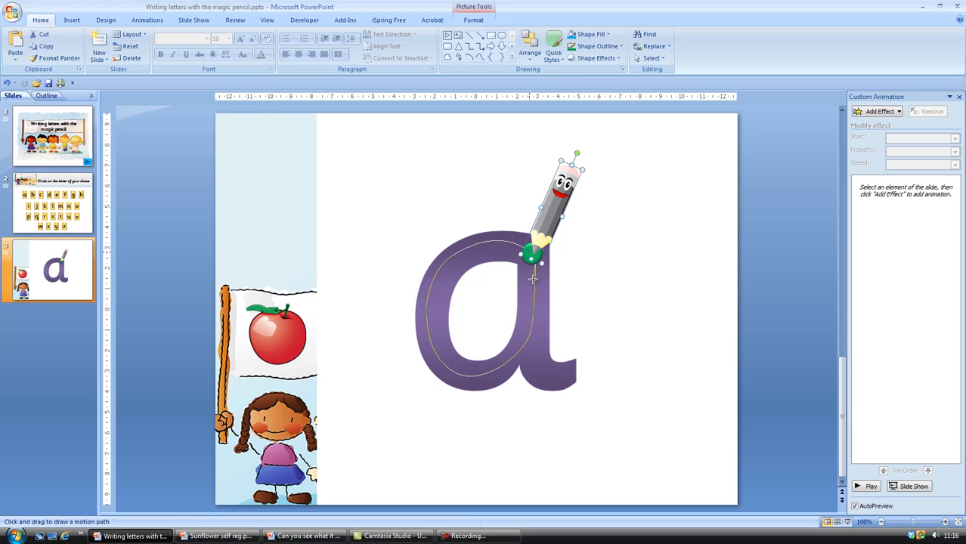
{"action": "left_click", "coordinate": [533, 310]}
{"action": "left_click", "coordinate": [531, 359]}
{"action": "left_click", "coordinate": [545, 380]}
{"action": "double_click", "coordinate": [573, 370]}
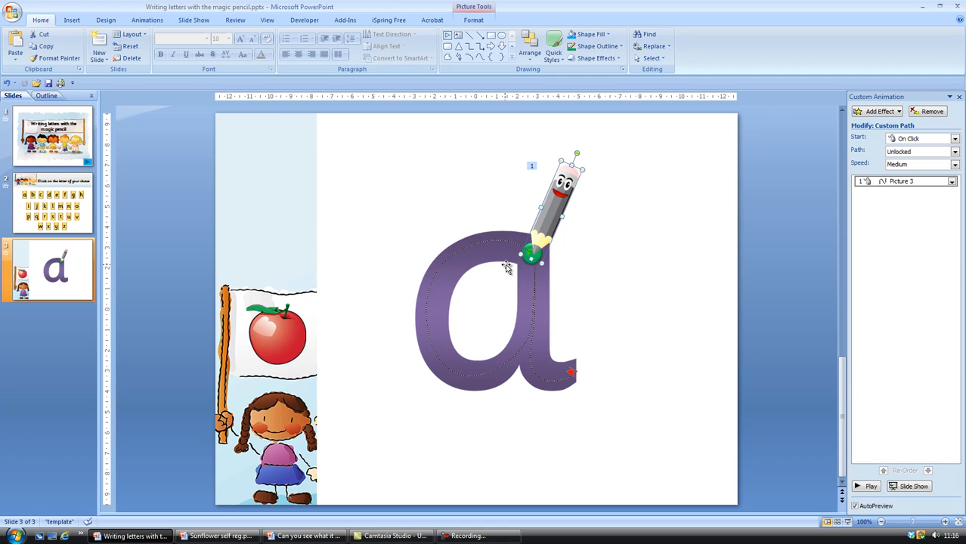
Set the pencil's motion path speed to Very Slow, shift the path up and right so the tip follows the letter, and preview it.
{"action": "left_click", "coordinate": [955, 165]}
{"action": "left_click", "coordinate": [951, 175]}
{"action": "mouse_move", "coordinate": [531, 255]}
{"action": "left_mouse_down"}
{"action": "mouse_move", "coordinate": [544, 220]}
{"action": "mouse_move", "coordinate": [555, 230]}
{"action": "left_mouse_up"}
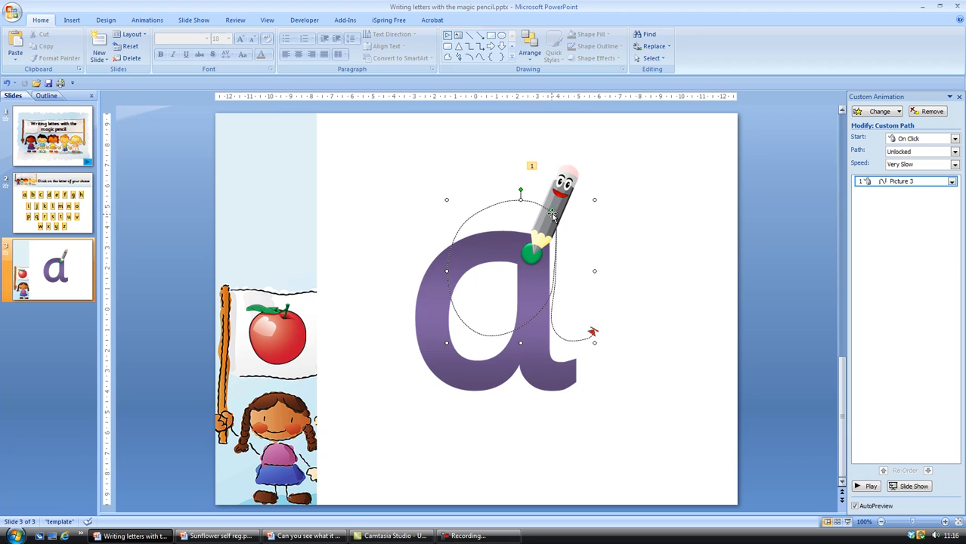
{"action": "left_click_drag", "start_coordinate": [551, 209], "coordinate": [548, 216]}
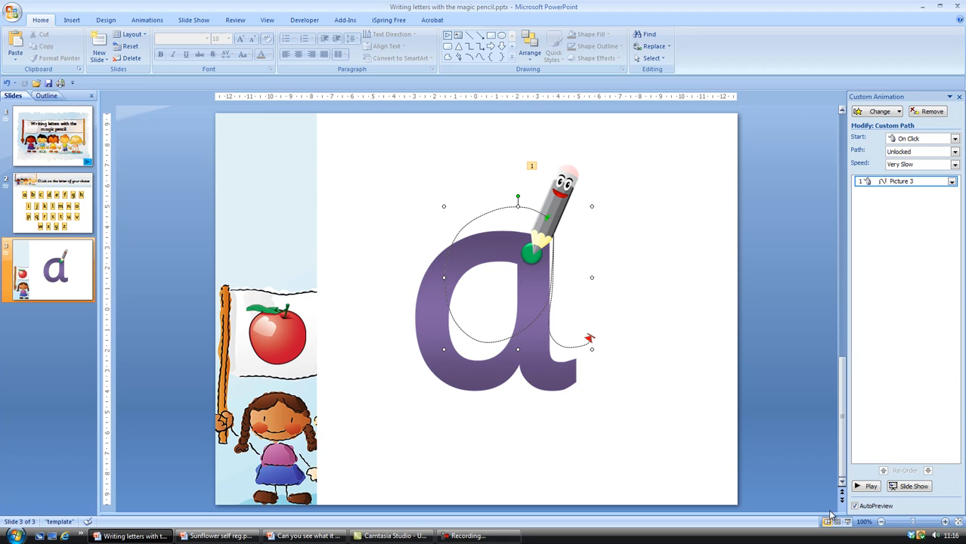
{"action": "left_click", "coordinate": [871, 487]}
Set a trigger on the pencil's motion path so the effect starts on click of Picture 3.
{"action": "right_click", "coordinate": [883, 183]}
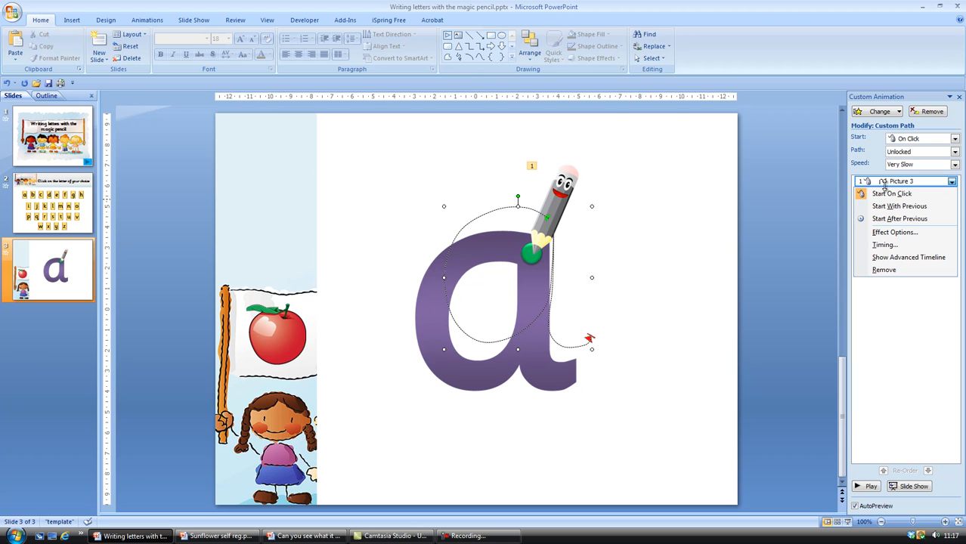
{"action": "left_click", "coordinate": [885, 245]}
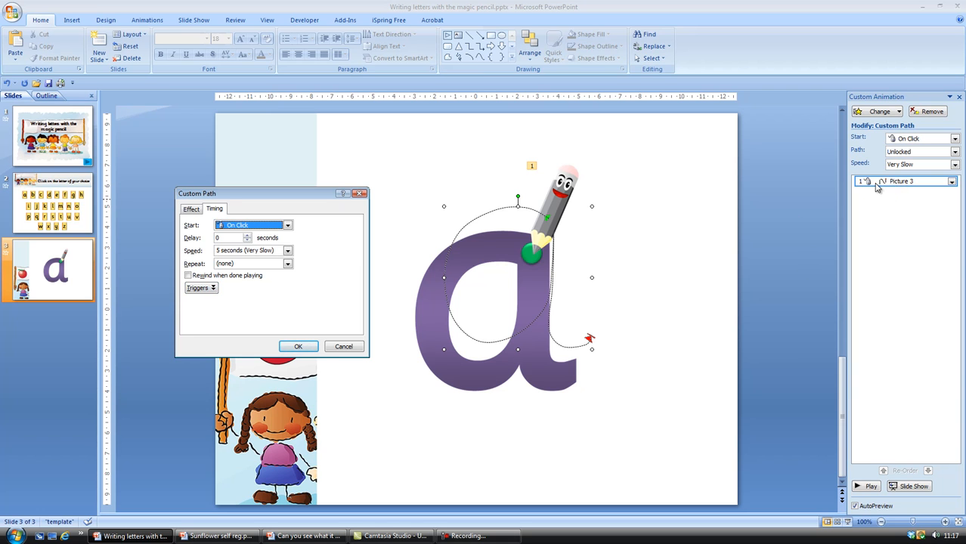
{"action": "left_click", "coordinate": [213, 290]}
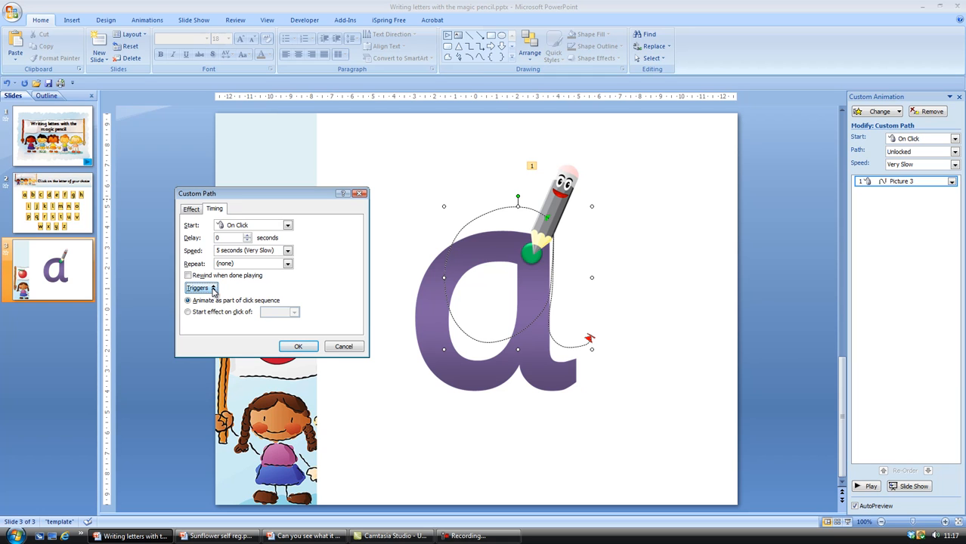
{"action": "left_click", "coordinate": [187, 311]}
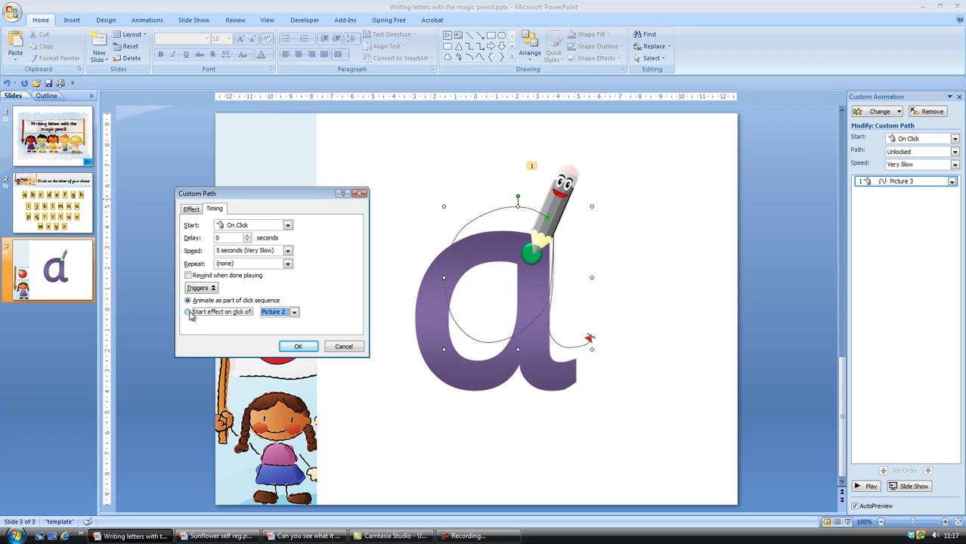
{"action": "left_click", "coordinate": [294, 313]}
{"action": "left_click", "coordinate": [284, 336]}
{"action": "left_click", "coordinate": [296, 347]}
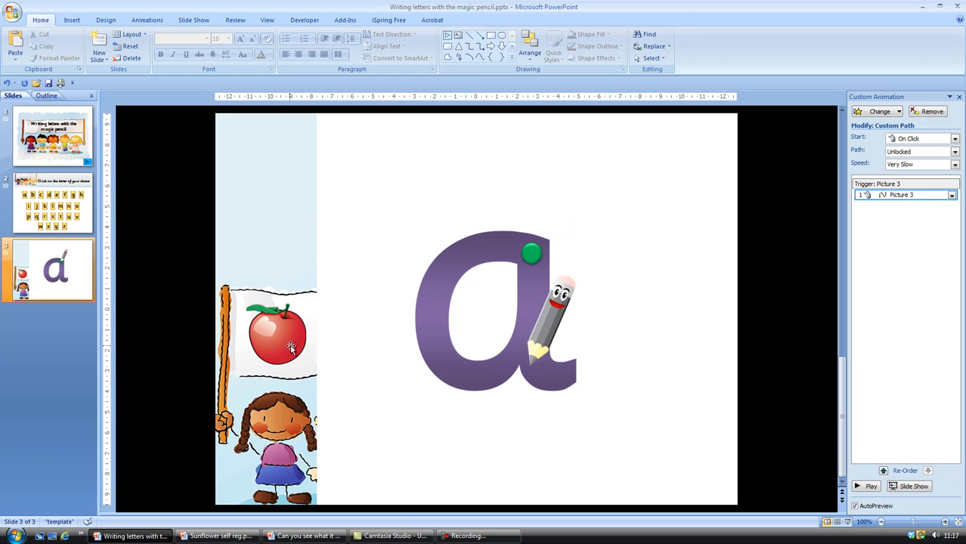
Run the current slide as a slide show, trigger the pencil to test its tracing motion, and end the show.
{"action": "left_click", "coordinate": [848, 523]}
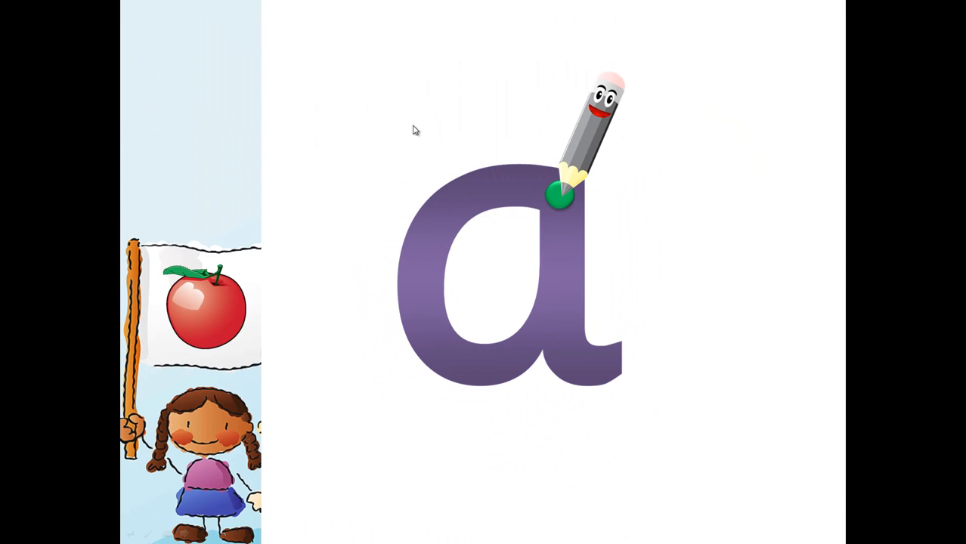
{"action": "left_click", "coordinate": [587, 142]}
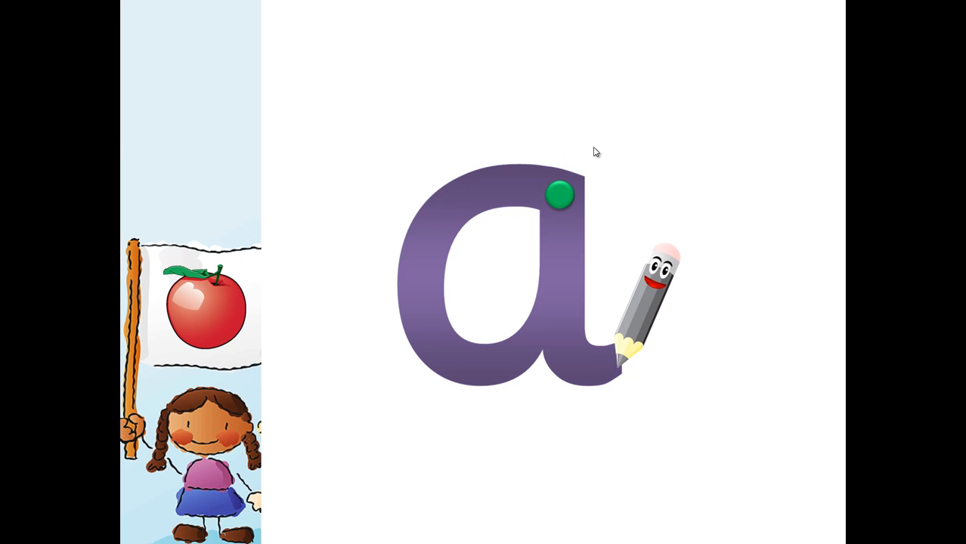
{"action": "right_click", "coordinate": [572, 143]}
{"action": "left_click", "coordinate": [596, 260]}
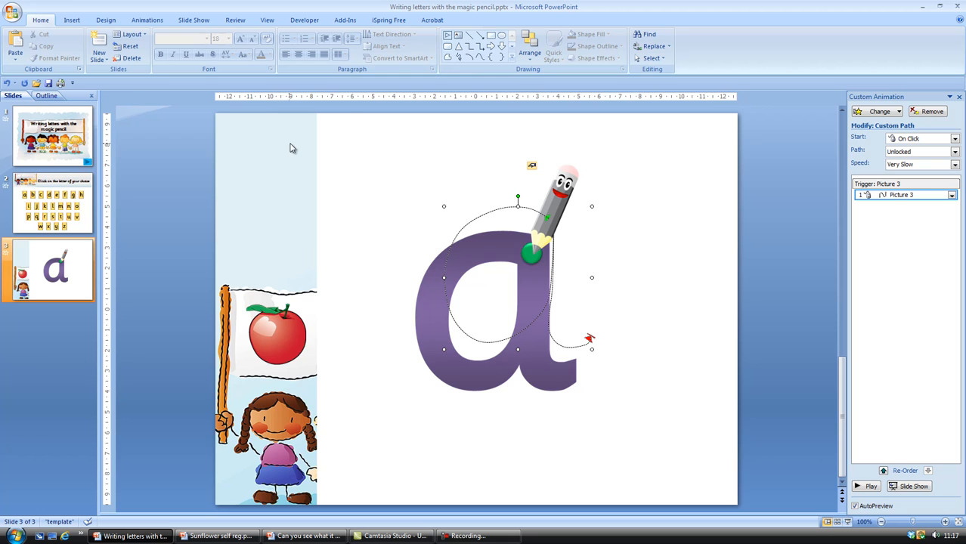
Insert a text box above the letter reading "Click the pencil and see what happens".
{"action": "left_click", "coordinate": [72, 20]}
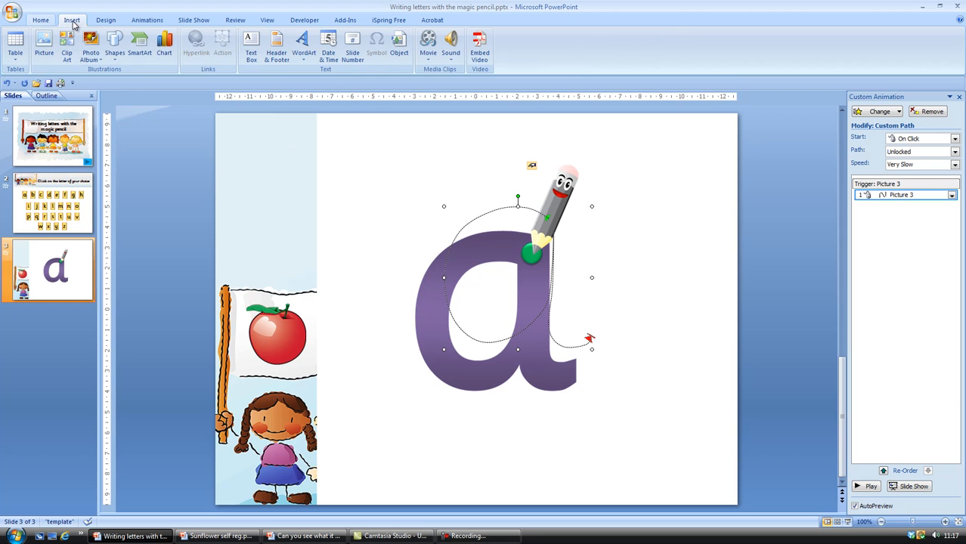
{"action": "left_click", "coordinate": [251, 46]}
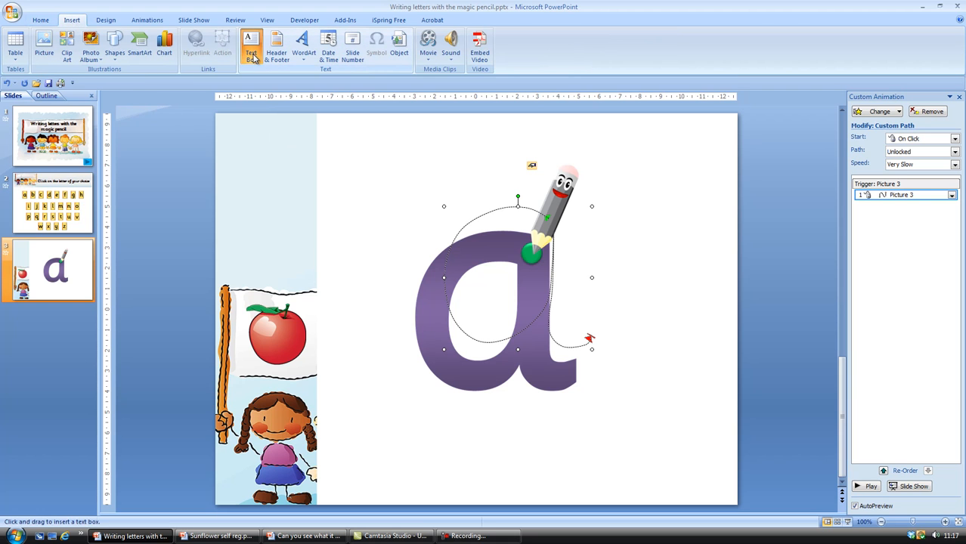
{"action": "left_click", "coordinate": [239, 135]}
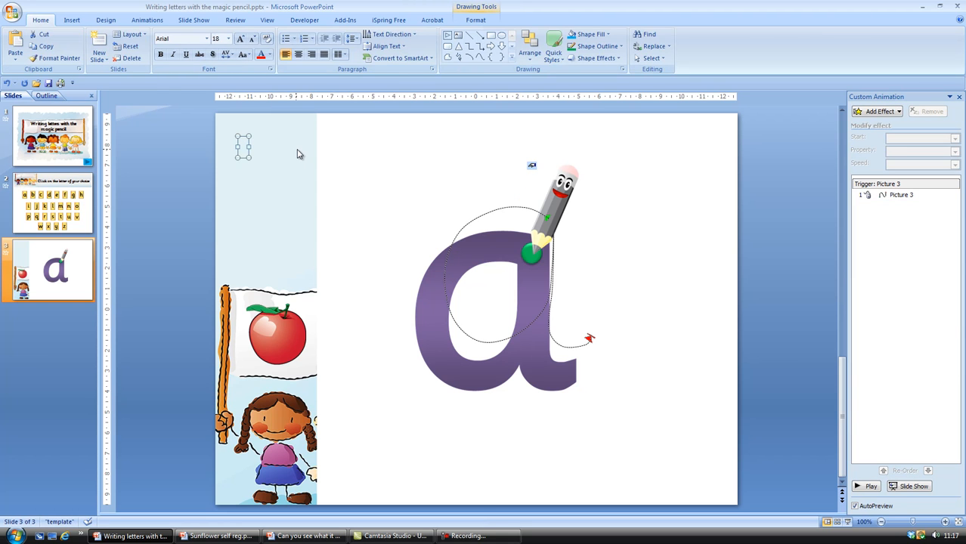
{"action": "type", "text": "Click"}
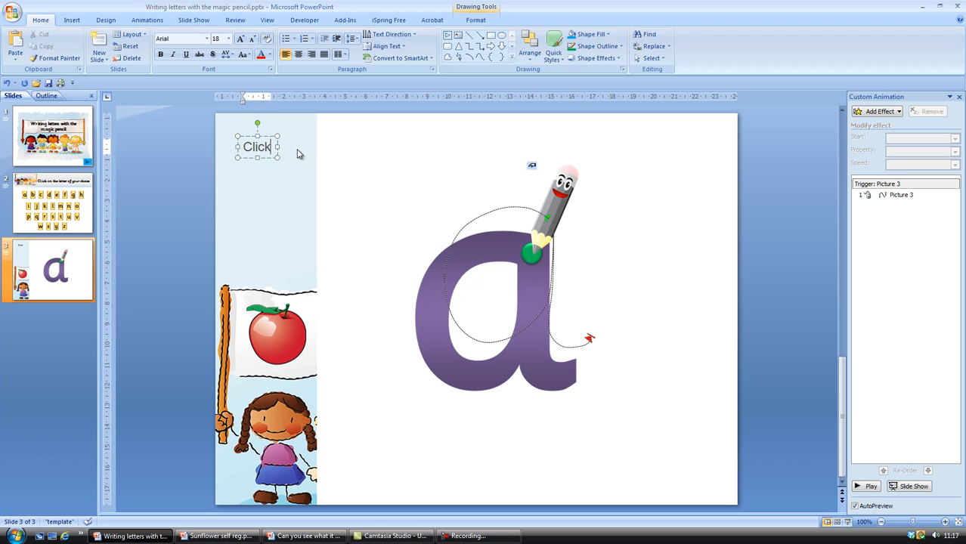
{"action": "type", "text": " the pencil "}
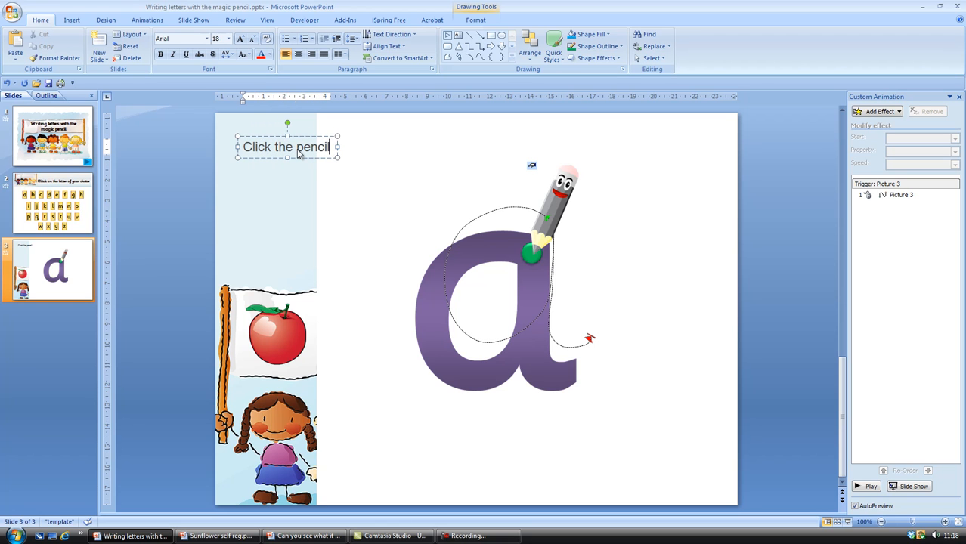
{"action": "type", "text": "to"}
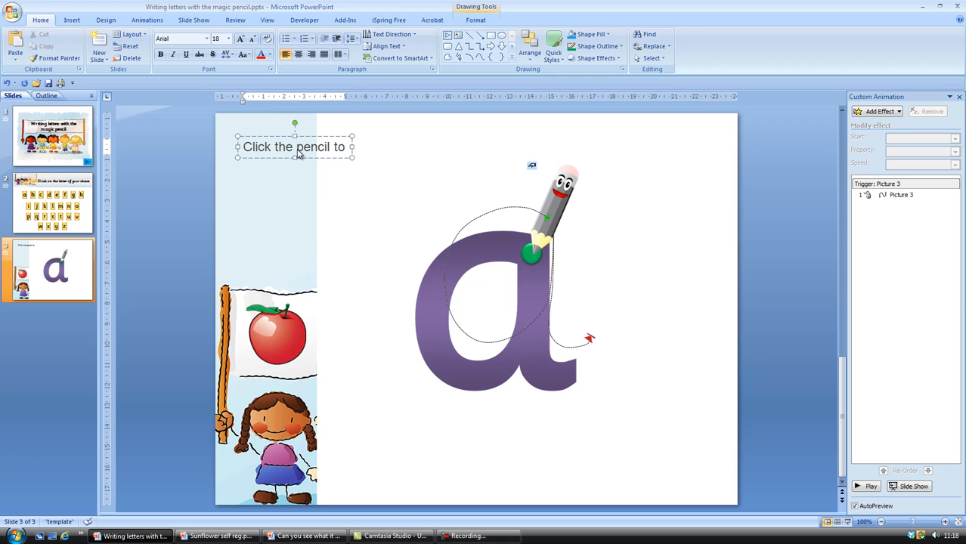
{"action": "key", "text": "BackSpace"}
{"action": "type", "text": "and"}
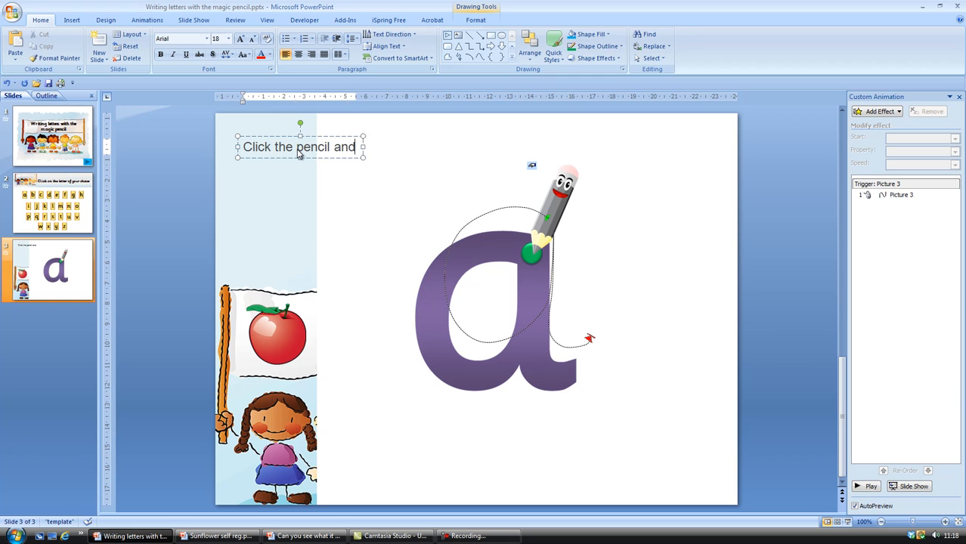
{"action": "type", "text": " see what happens"}
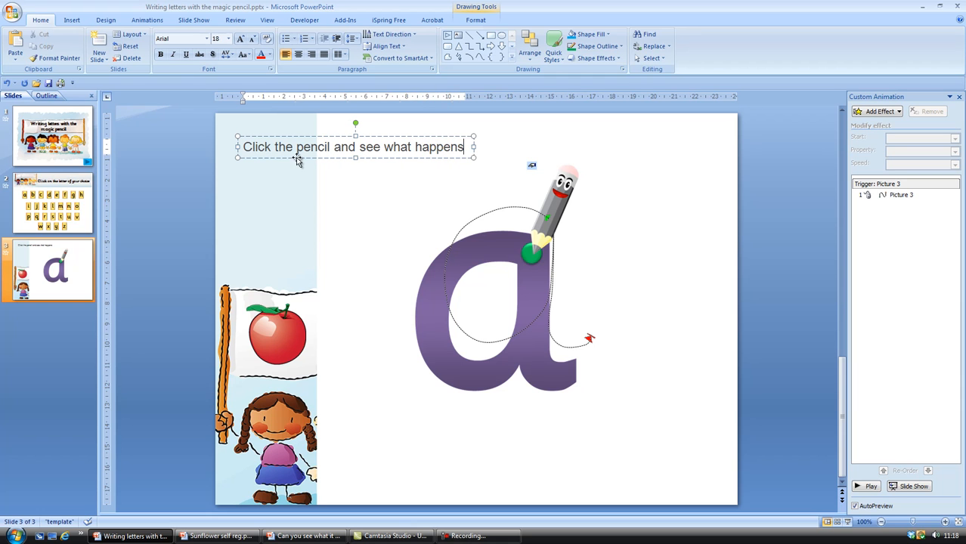
Format the instruction text in SassoonInfant at size 28 and centre it above the pencil near the slide's upper edge.
{"action": "triple_click", "coordinate": [362, 154]}
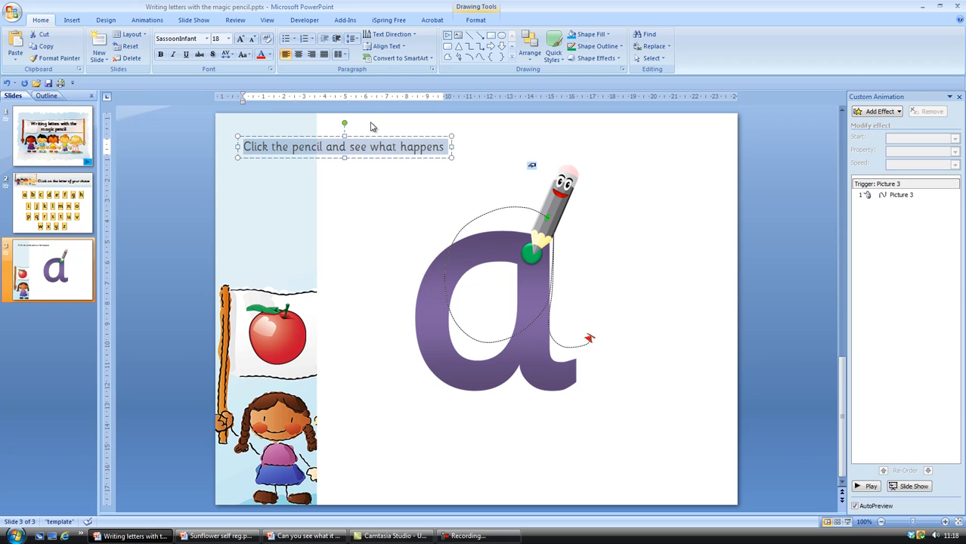
{"action": "key", "text": "ctrl+shift+period"}
{"action": "key", "text": "ctrl+shift+period"}
{"action": "key", "text": "ctrl+shift+period"}
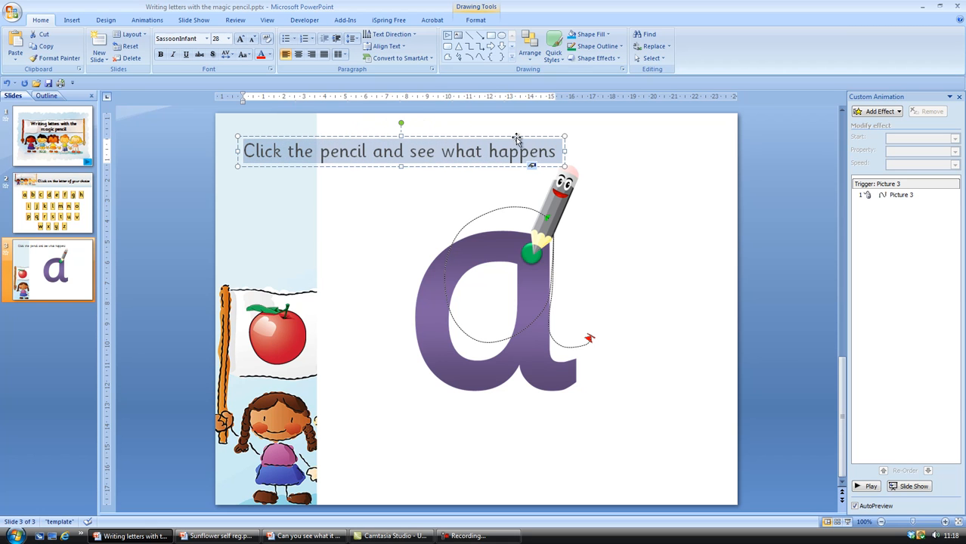
{"action": "left_click", "coordinate": [518, 136]}
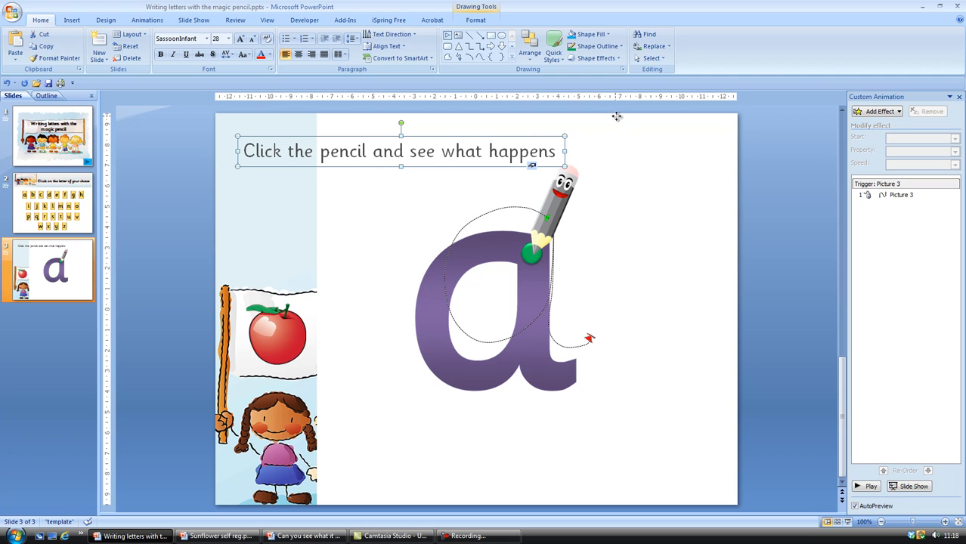
{"action": "left_click_drag", "start_coordinate": [607, 116], "coordinate": [608, 120]}
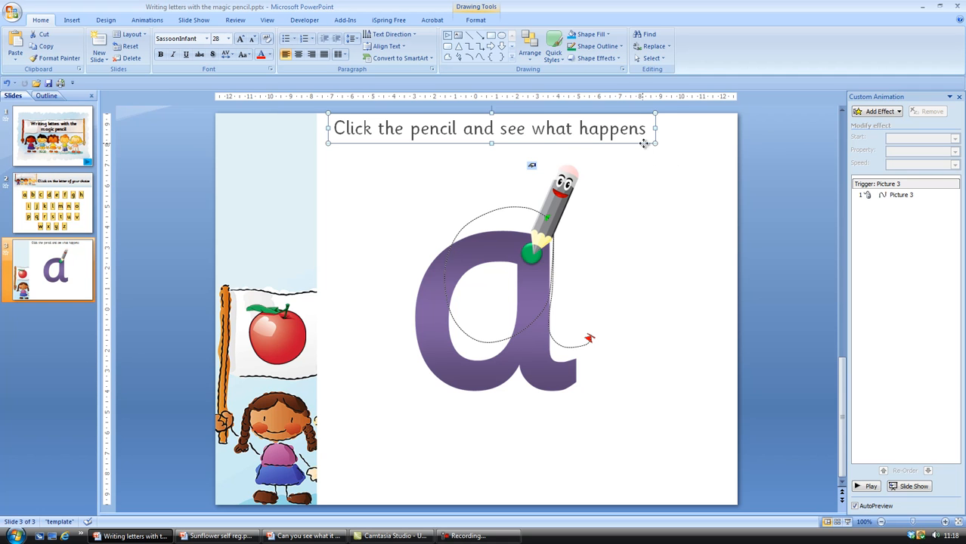
{"action": "left_click_drag", "start_coordinate": [645, 149], "coordinate": [647, 155]}
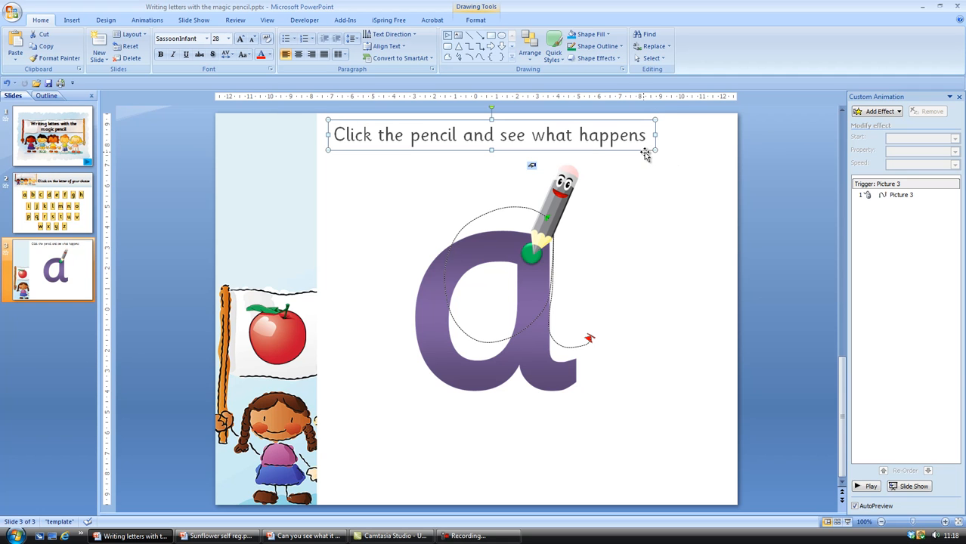
Add a Descend entrance effect to the instruction text box and set it to start After Previous.
{"action": "left_click", "coordinate": [861, 112]}
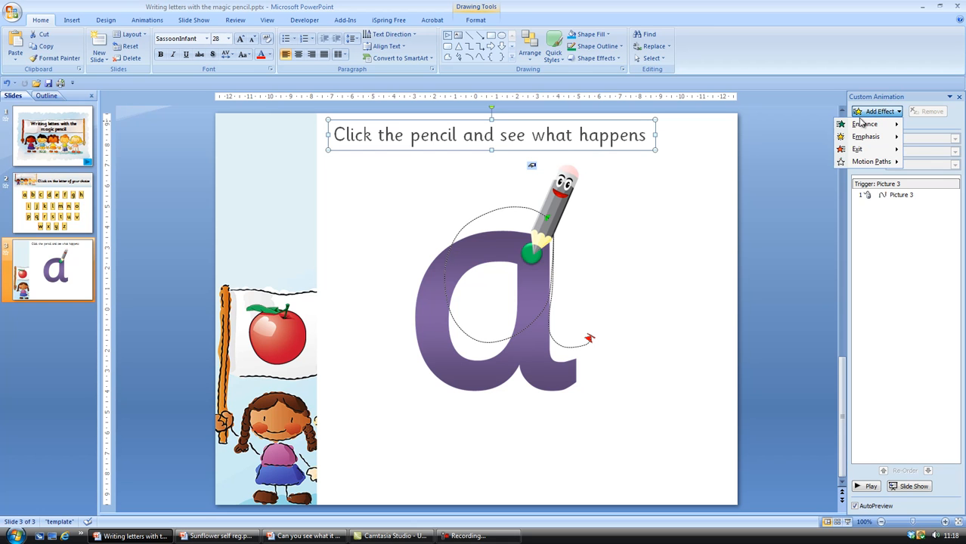
{"action": "mouse_move", "coordinate": [860, 126]}
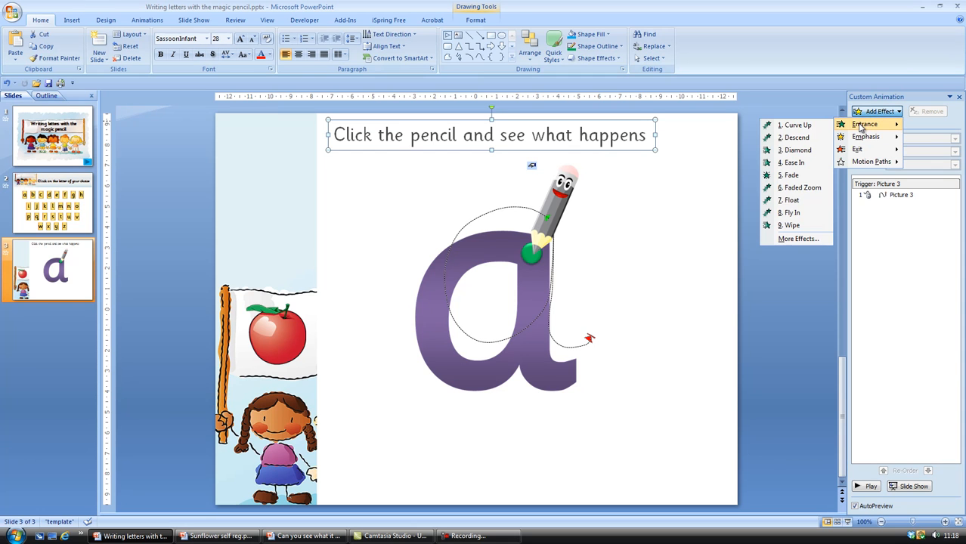
{"action": "left_click", "coordinate": [806, 137]}
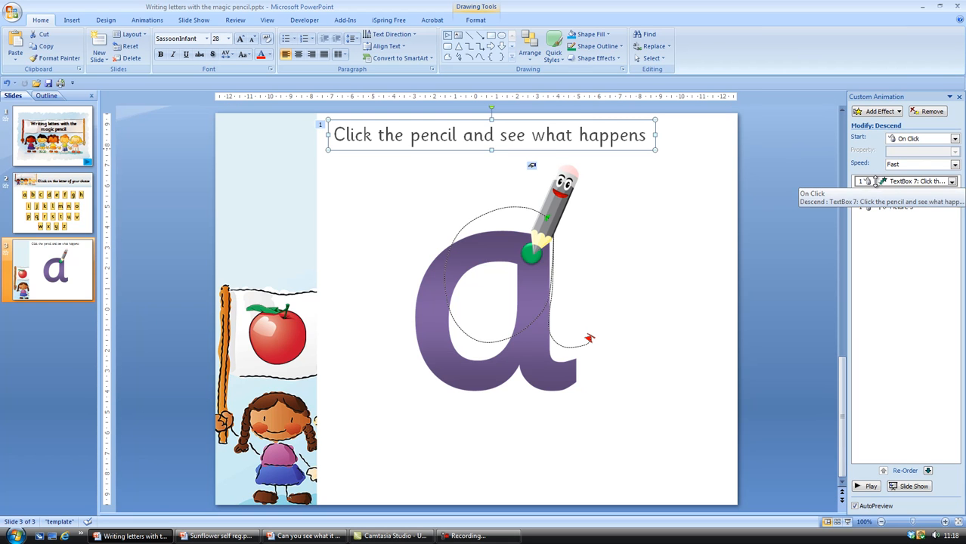
{"action": "left_click", "coordinate": [951, 182]}
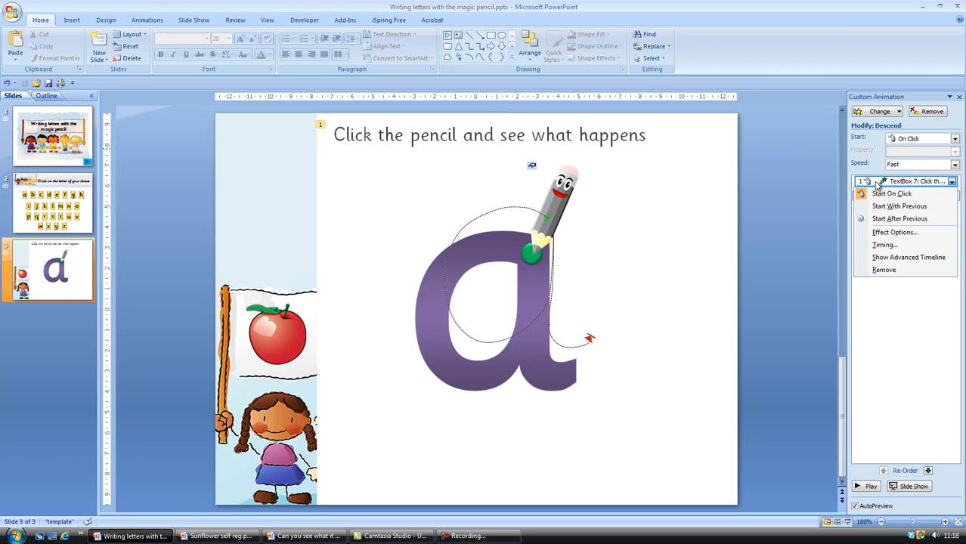
{"action": "left_click", "coordinate": [906, 219]}
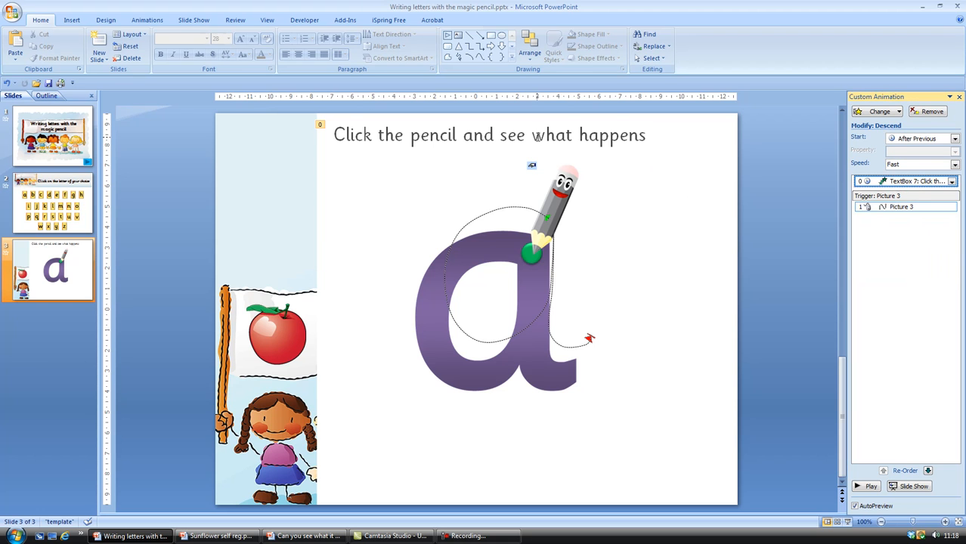